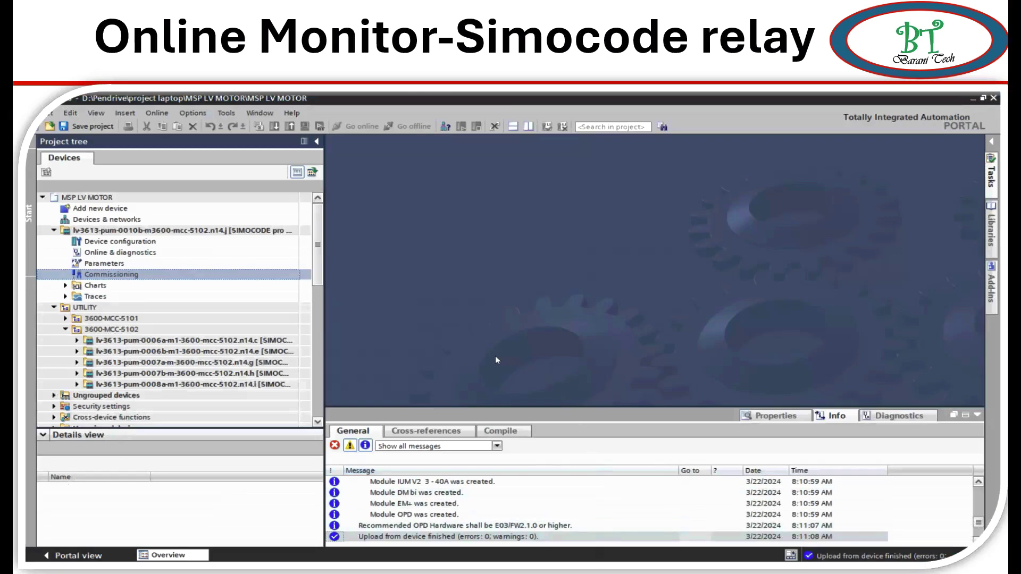
Open the relay's Commissioning editor and show its Test input/output table
double_click(137, 274)
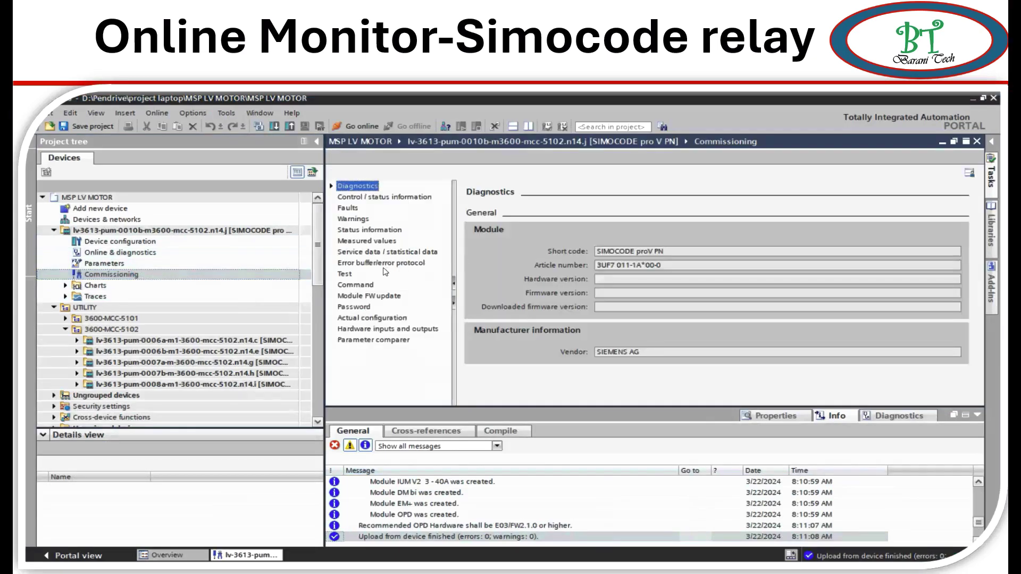
click(364, 274)
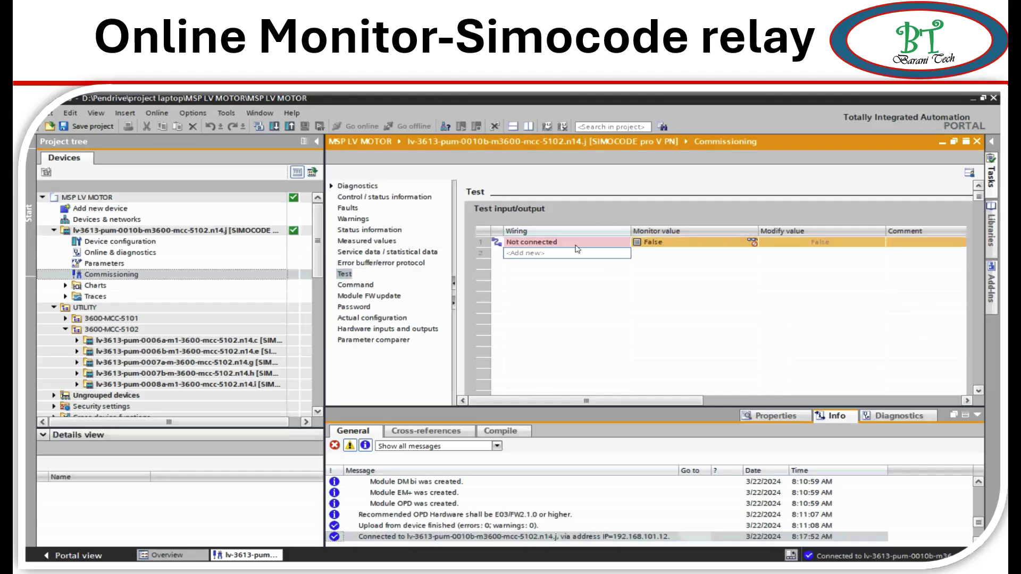
Wire test row 1 to Outputs > Cyclic send data > Digital values > Cyclic send byte 0, Bit 0.0
click(627, 246)
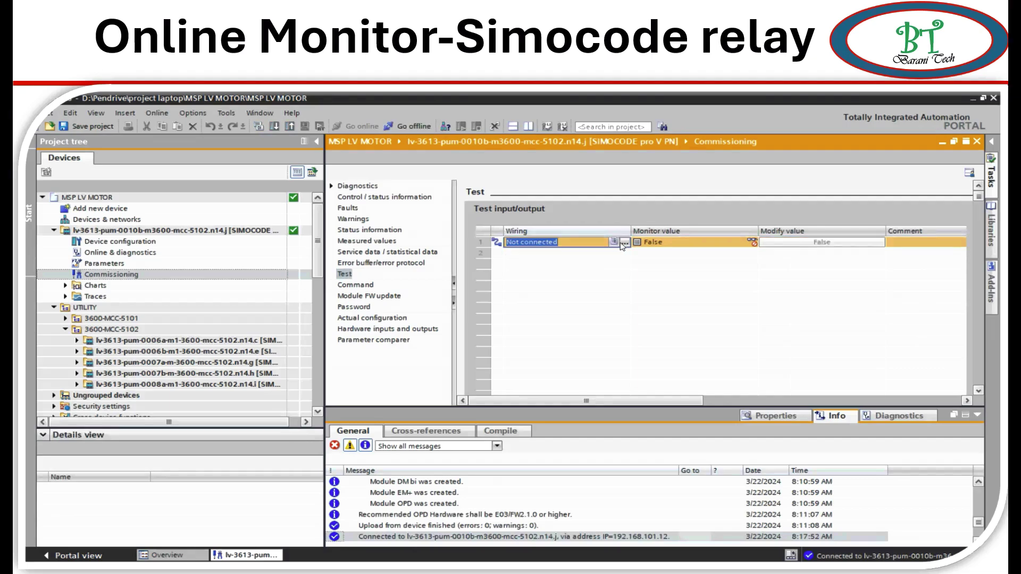
click(625, 243)
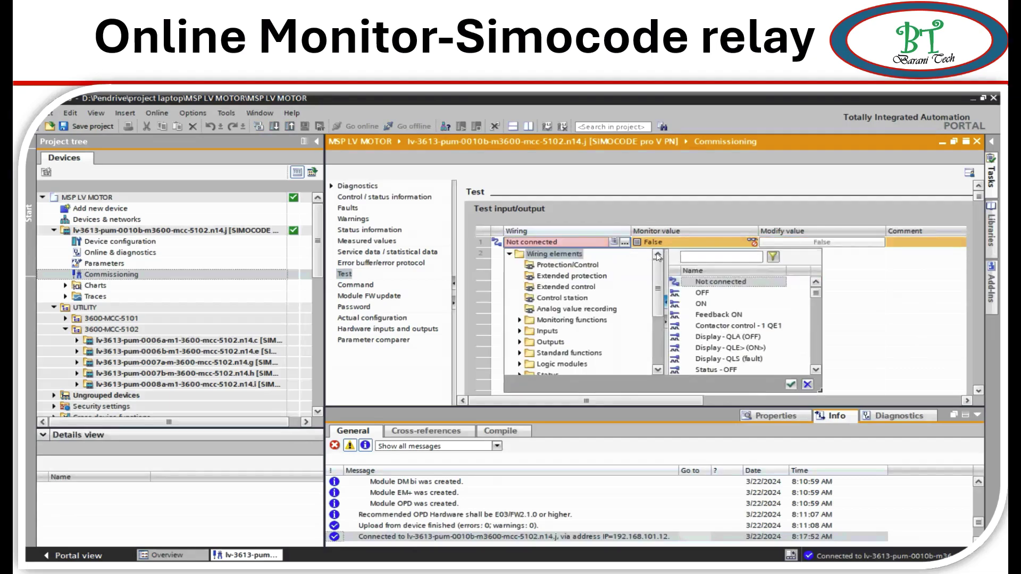
click(519, 342)
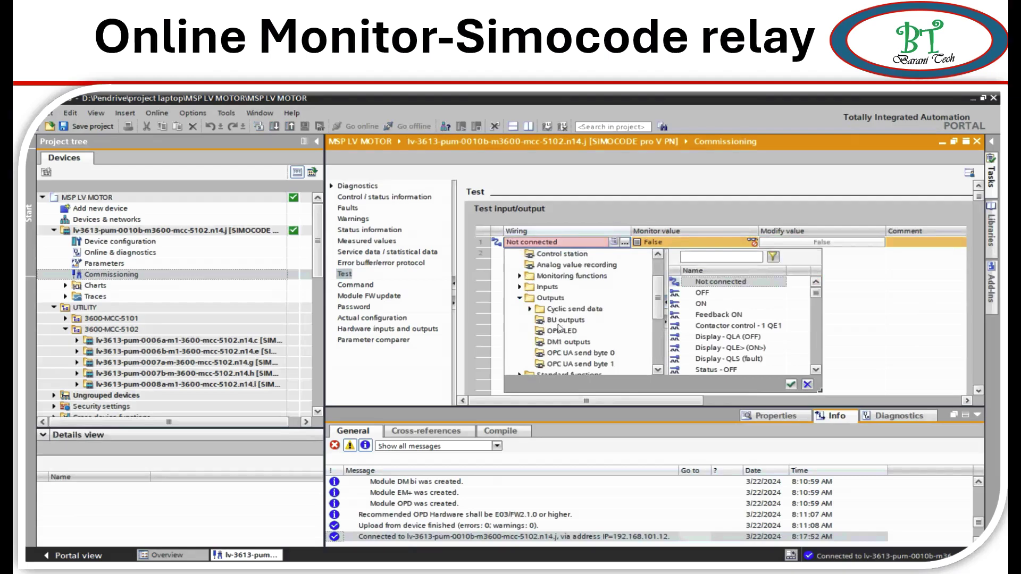
scroll(561, 327, down, 2)
scroll(564, 331, up, 1)
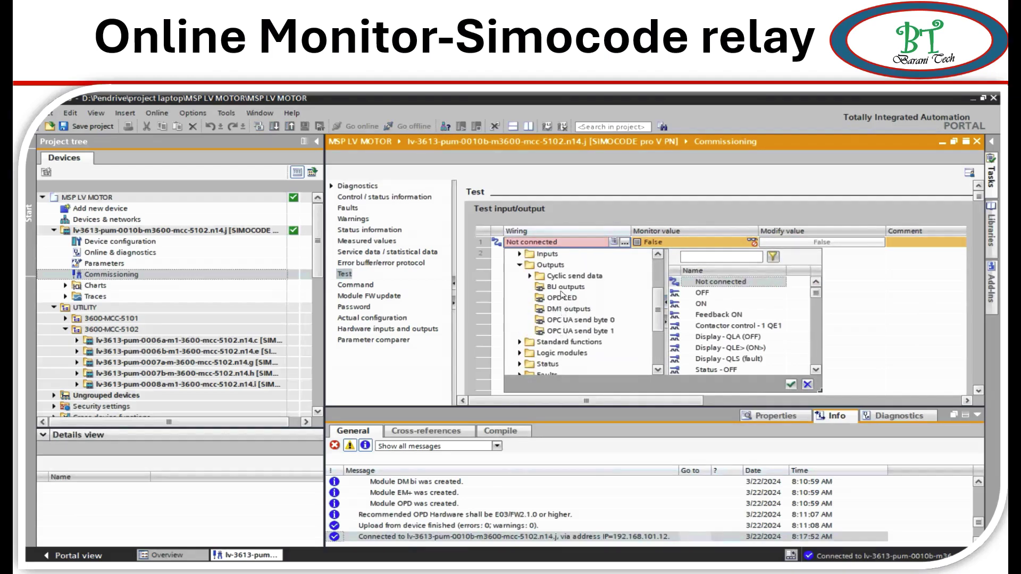
click(529, 277)
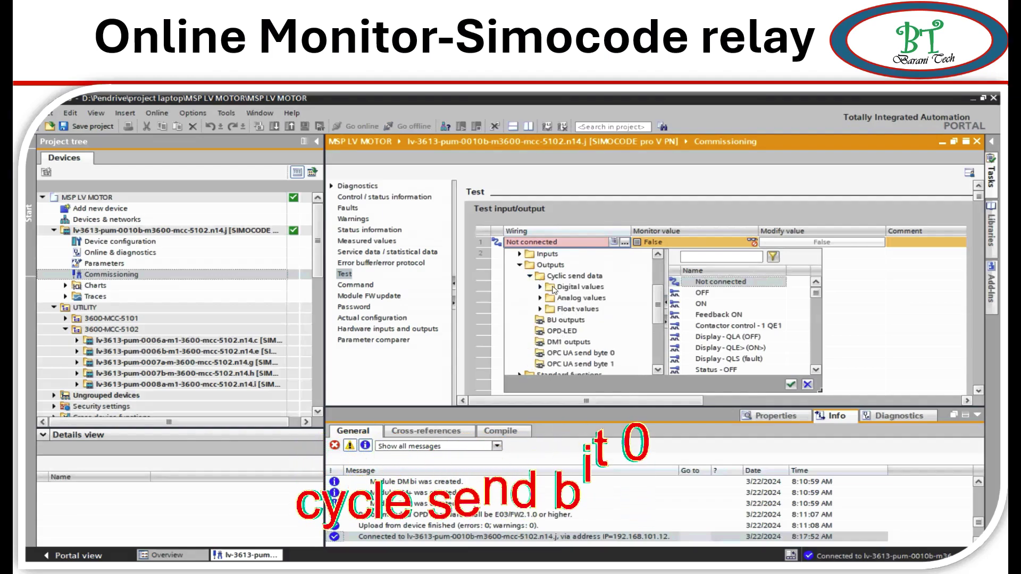
click(542, 287)
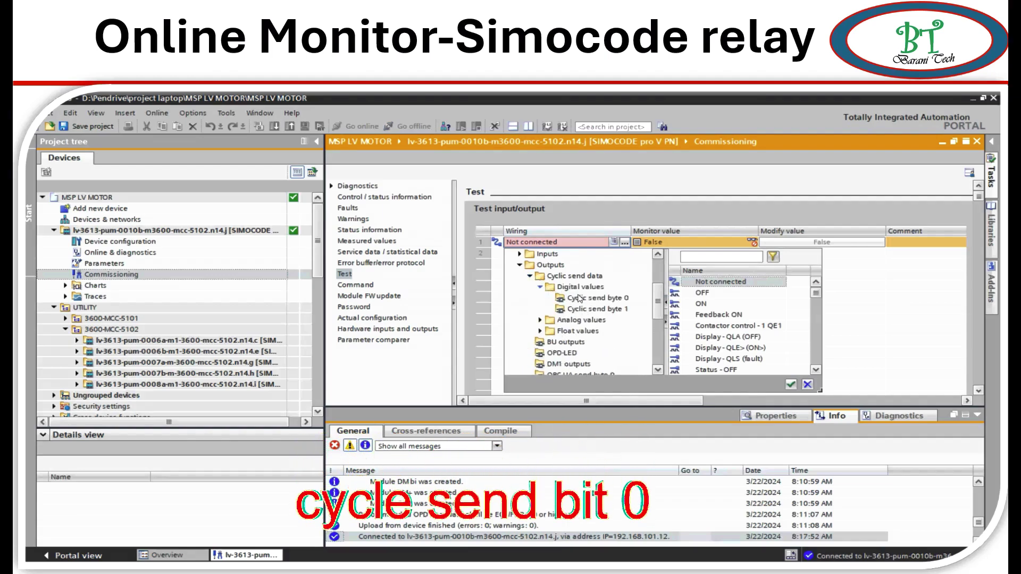
click(580, 299)
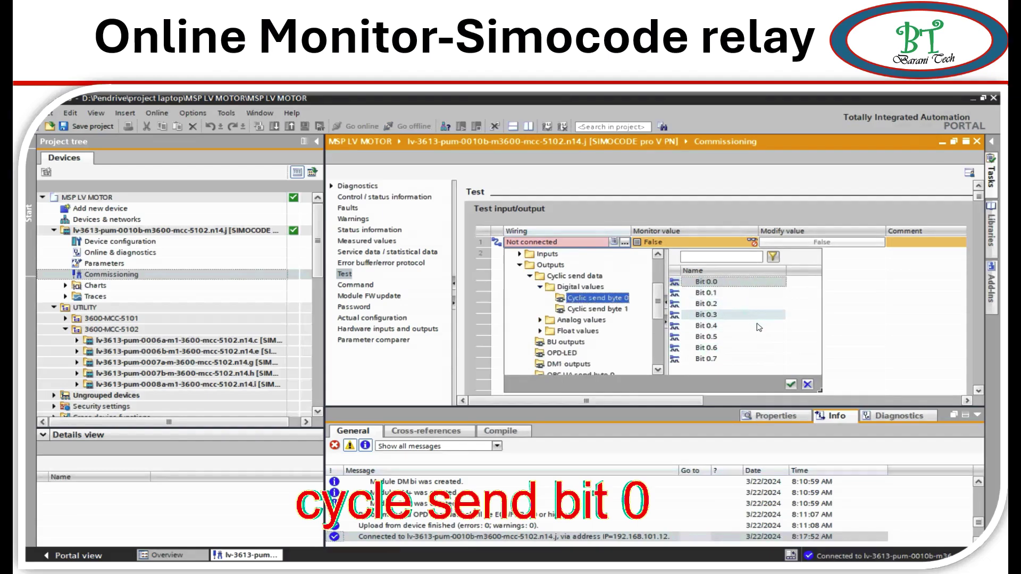
click(790, 385)
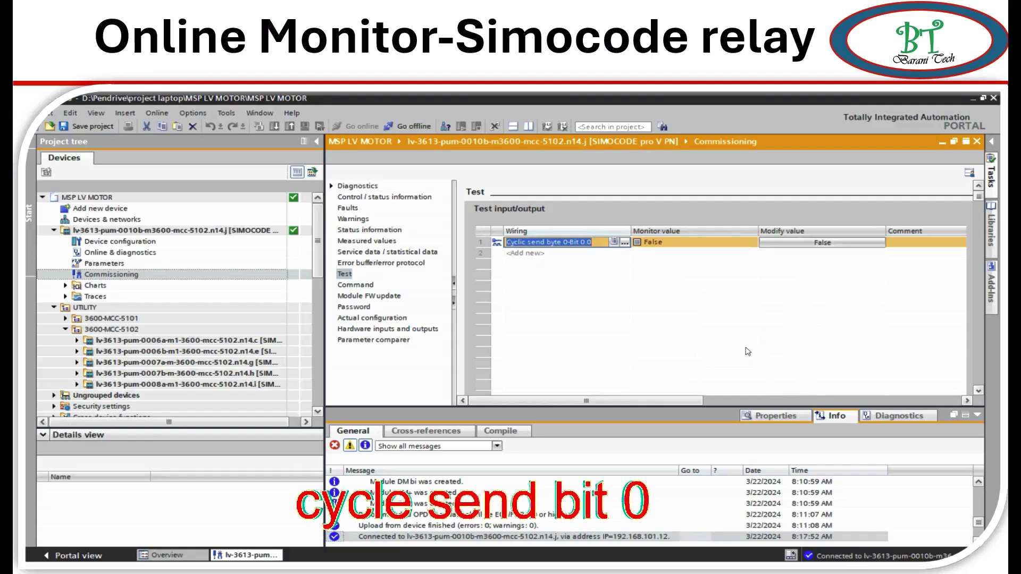
click(626, 254)
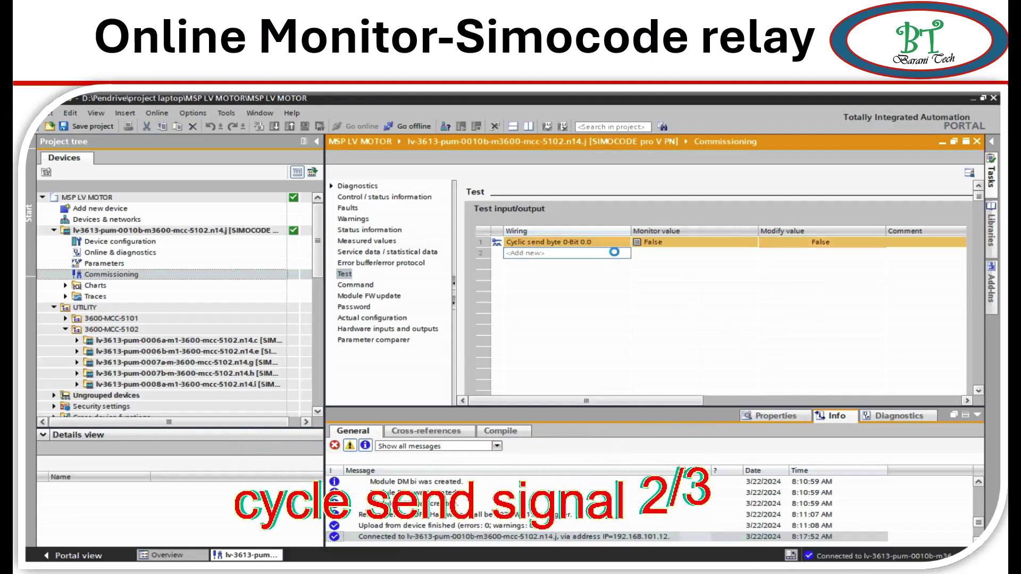
Wire row 2 to Outputs > Cyclic send data > Analog values > Cyclic send byte 2/3
click(625, 253)
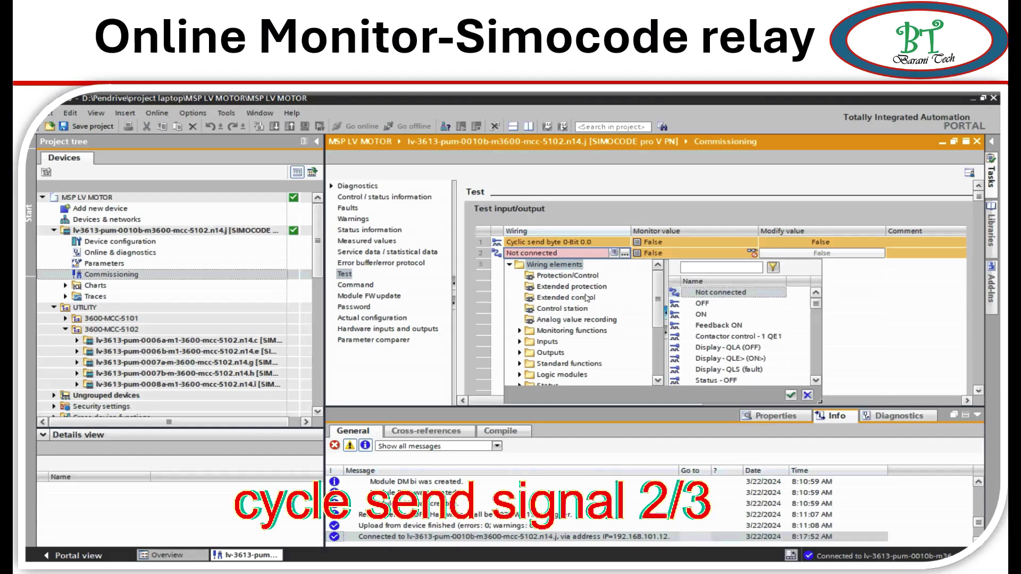
click(510, 265)
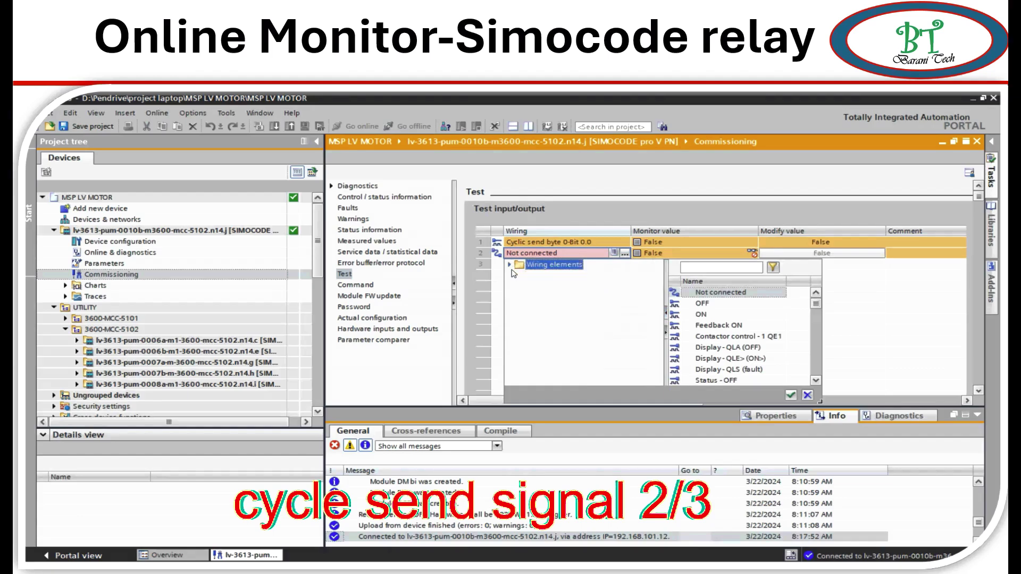
click(510, 265)
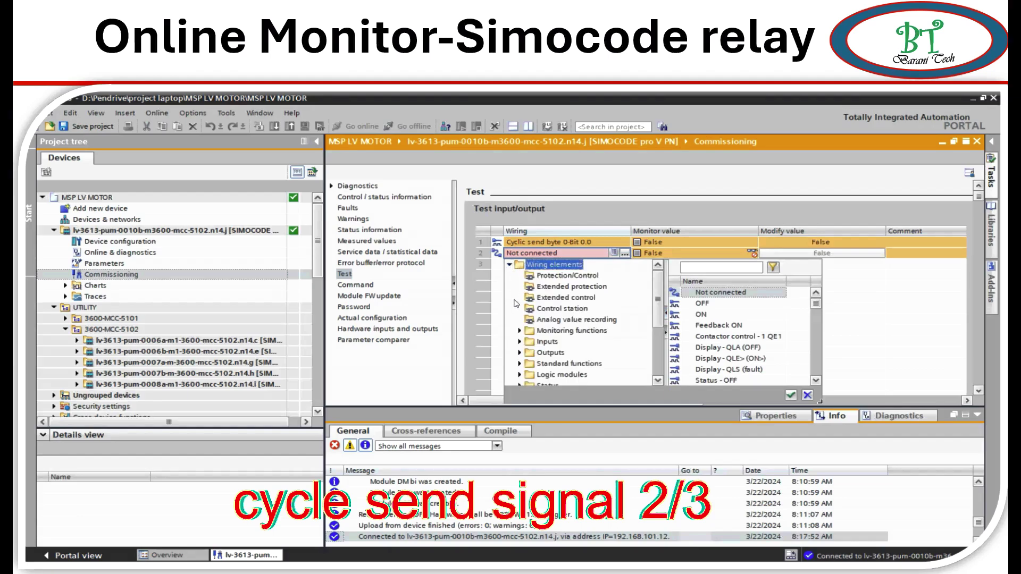
click(520, 352)
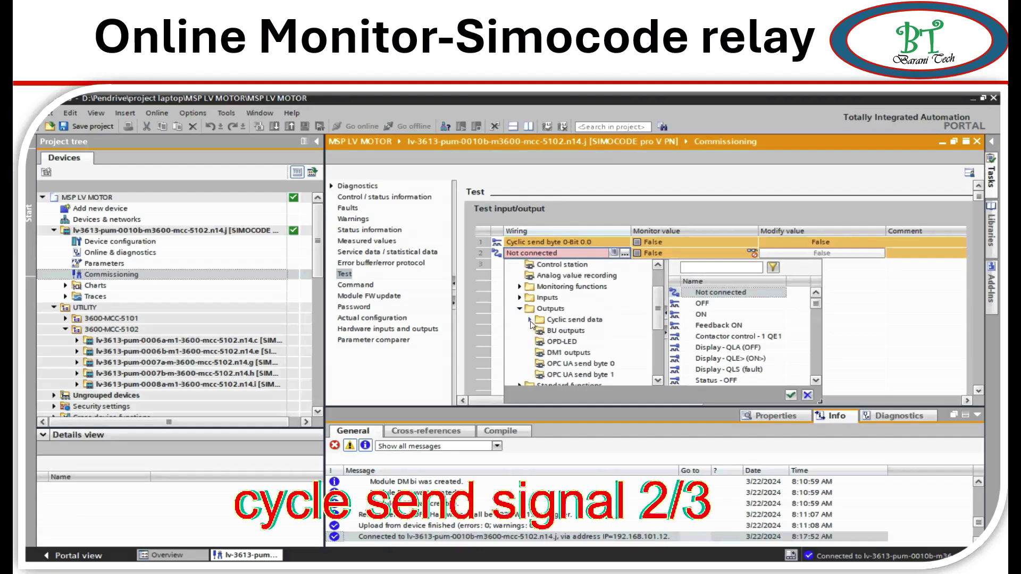
click(530, 320)
click(540, 342)
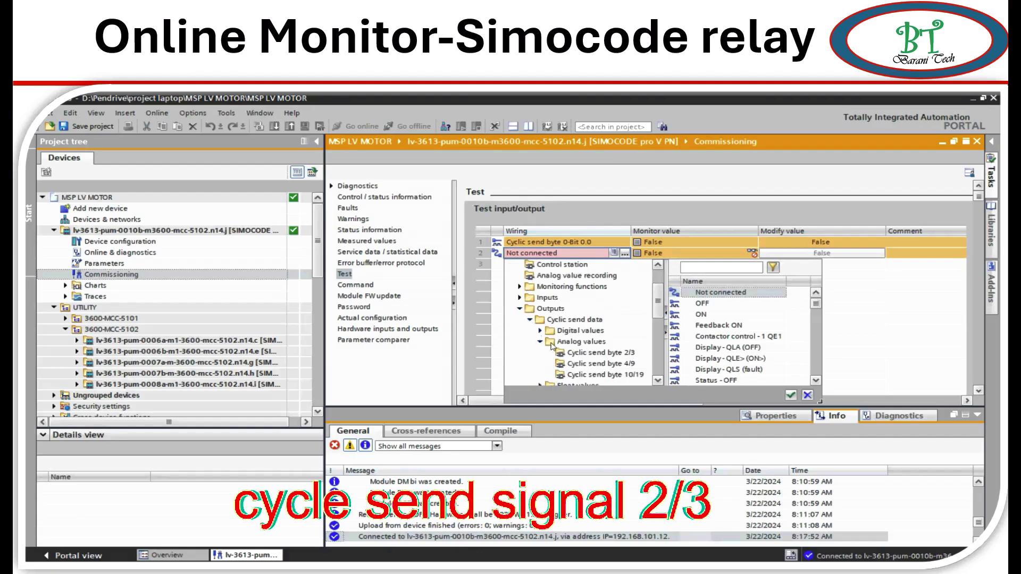
click(585, 353)
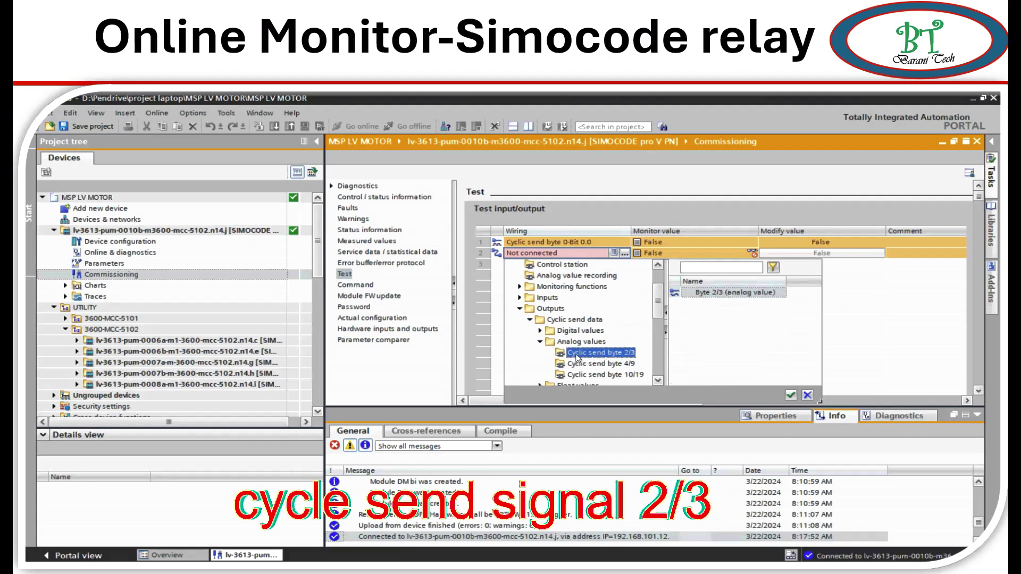
scroll(580, 359, down, 1)
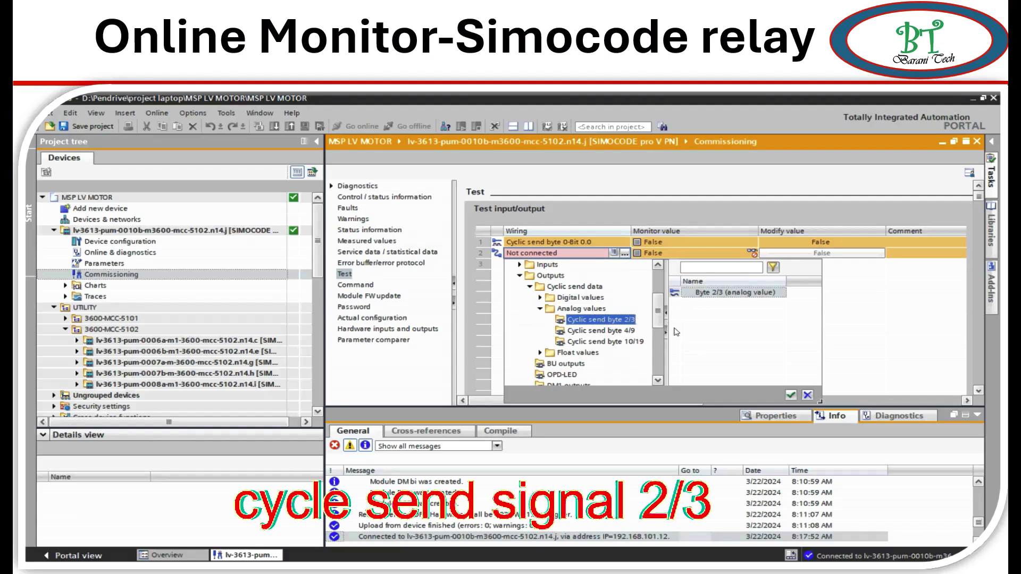
click(791, 395)
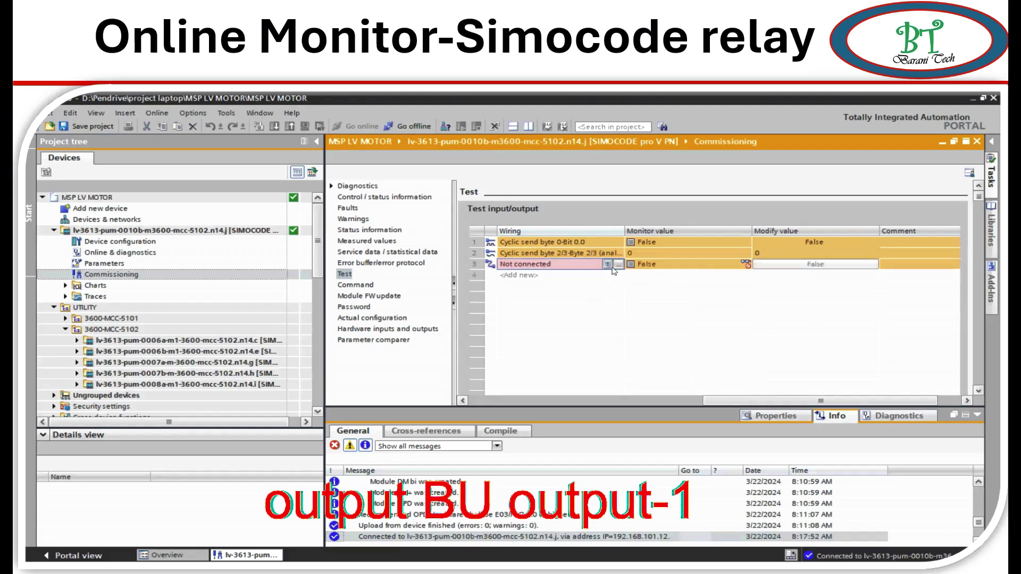
Wire test row 3 to Outputs > BU outputs > BU - output 1
click(618, 265)
click(619, 265)
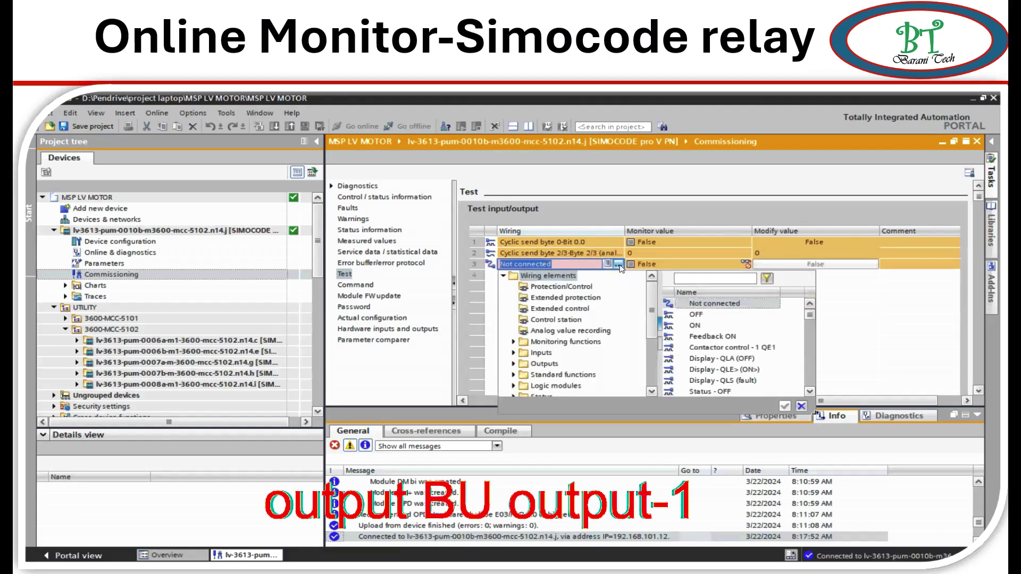
click(515, 364)
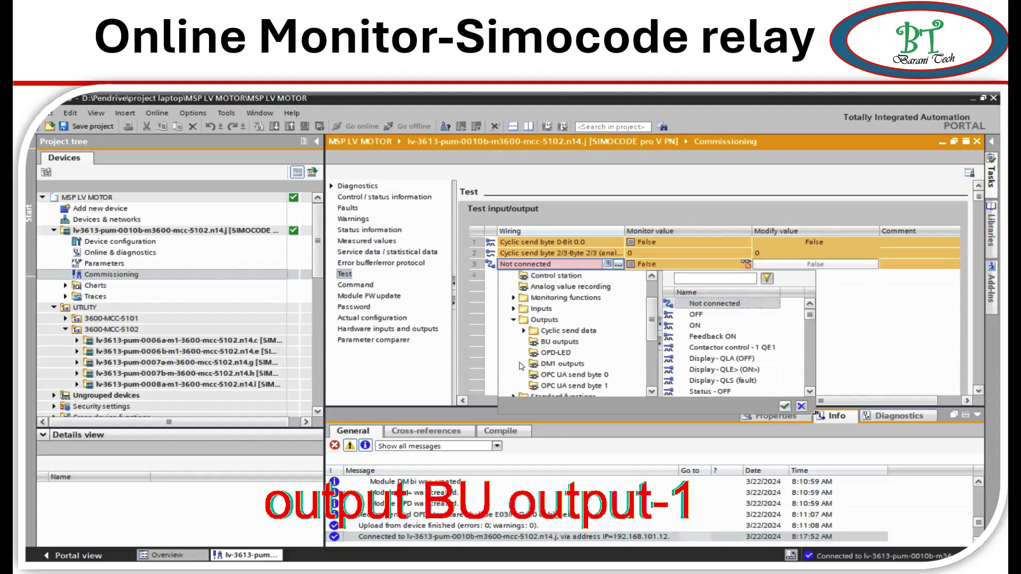
scroll(535, 366, down, 2)
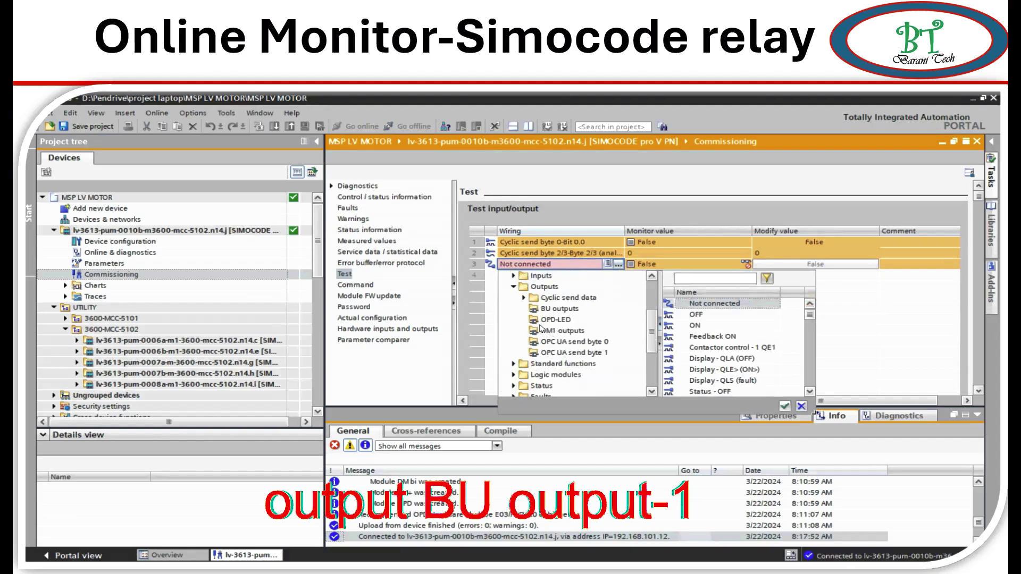
click(533, 309)
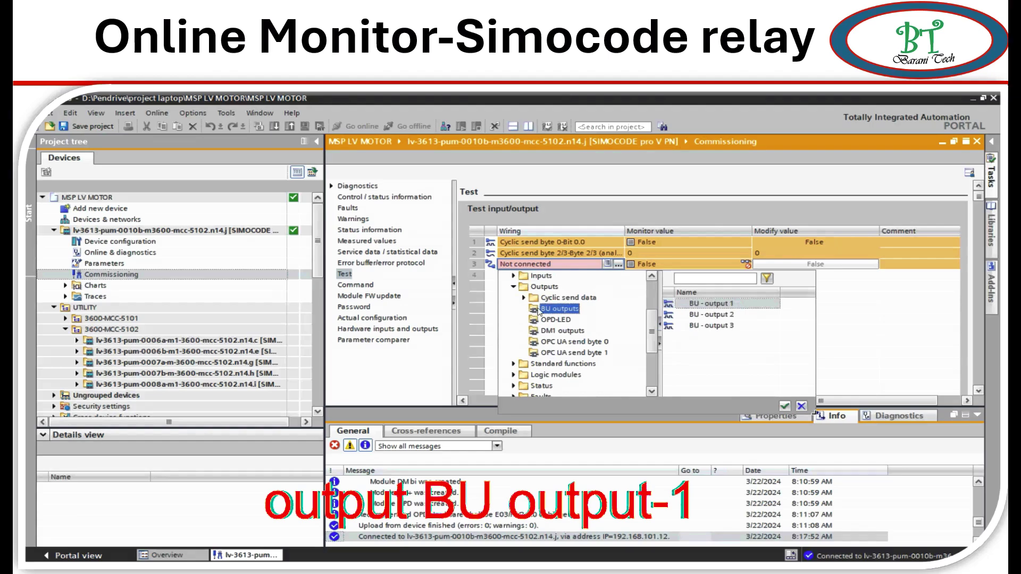
click(784, 407)
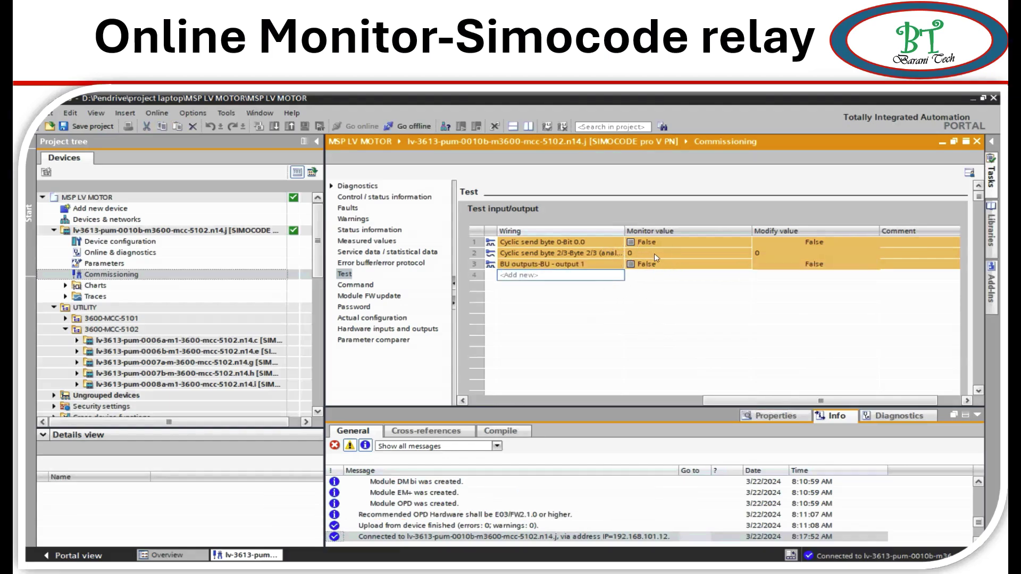
Force bit 0.0 to True and enter 200 as the analog test value
click(790, 246)
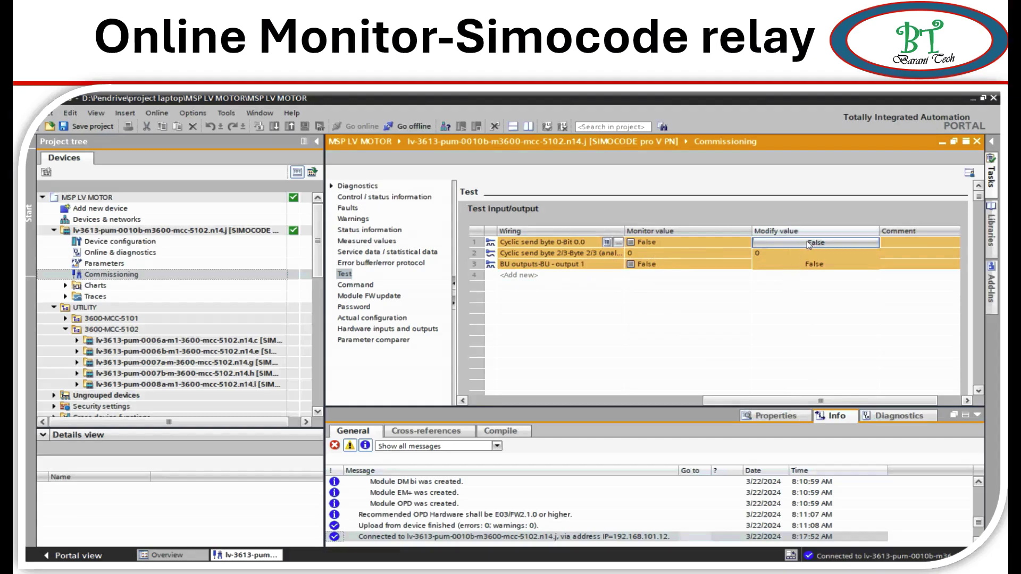
click(828, 242)
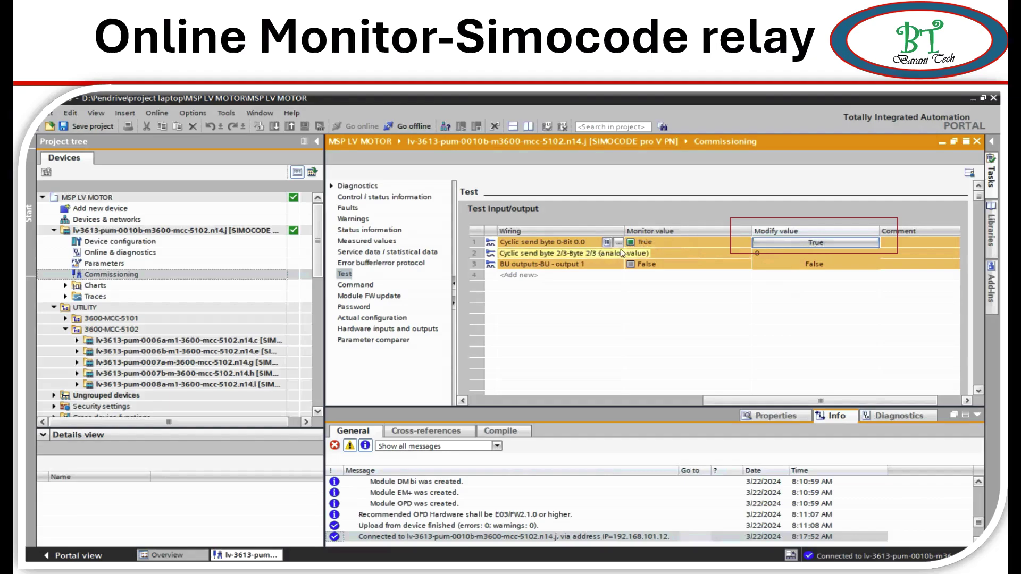
click(774, 255)
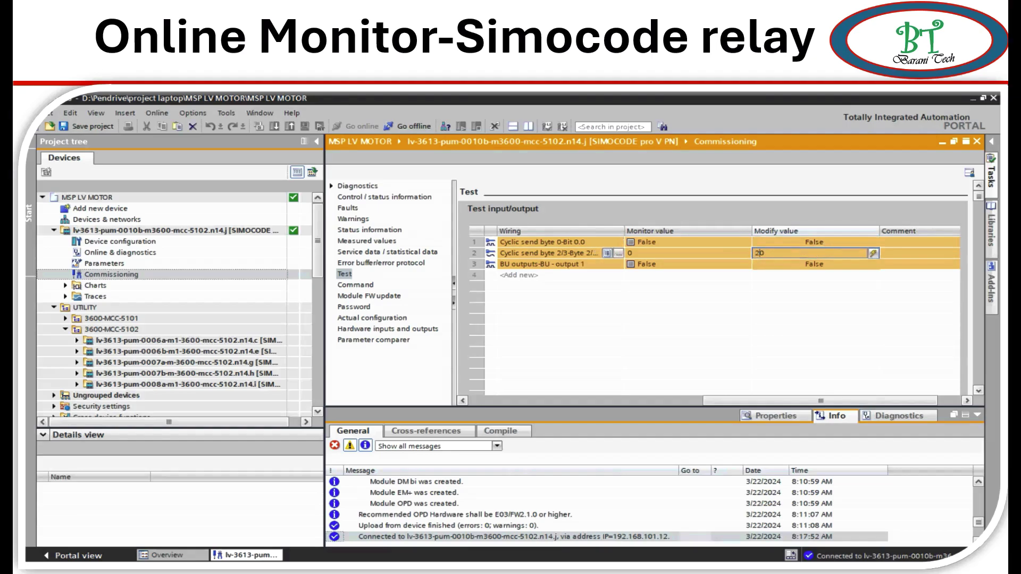
text(0)
Toggle BU output 1's test value to True and back to False
click(778, 269)
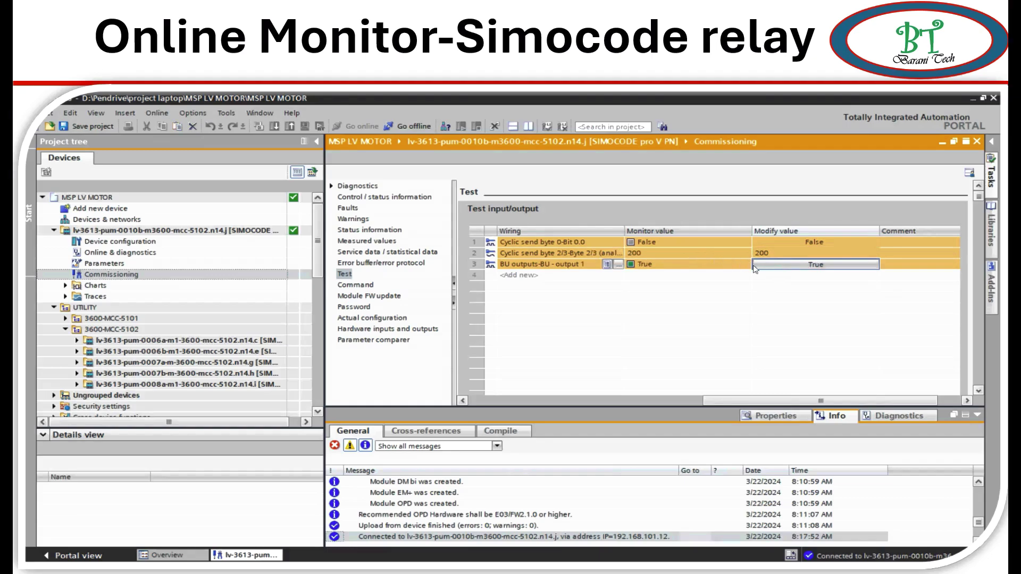
click(780, 267)
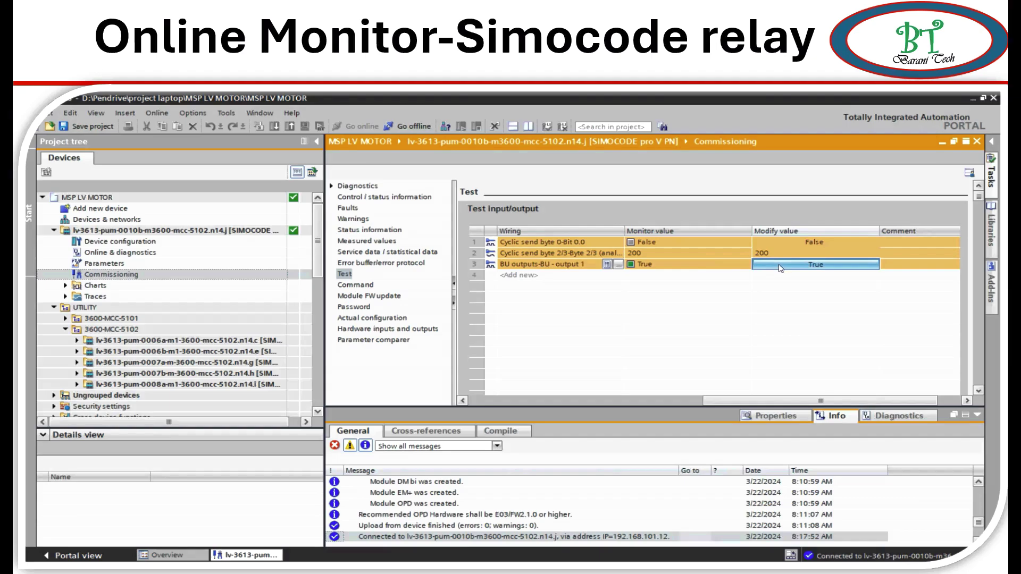
click(780, 274)
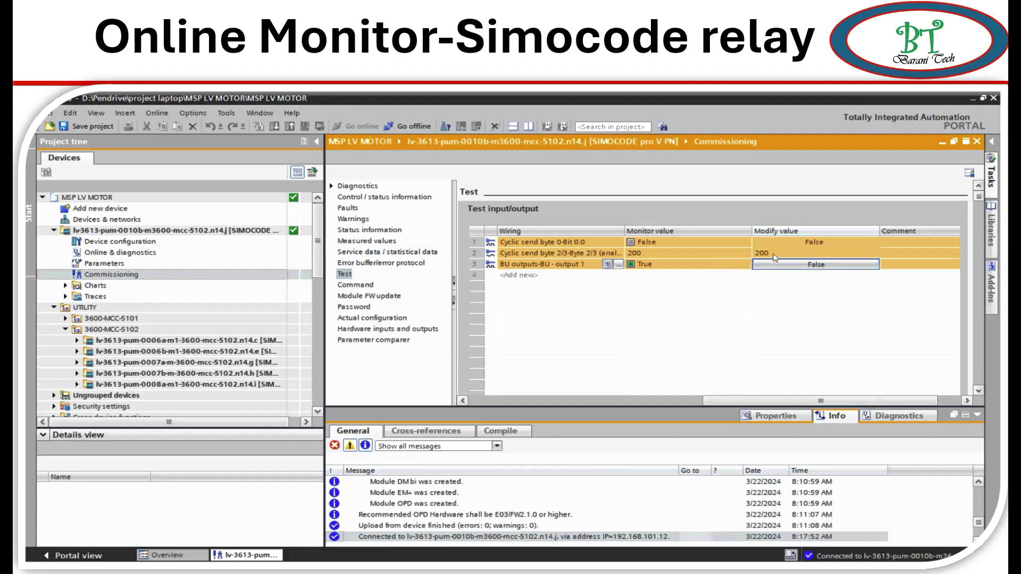
Reset the analog test value to 0 and add a fourth row
click(775, 254)
text(0)
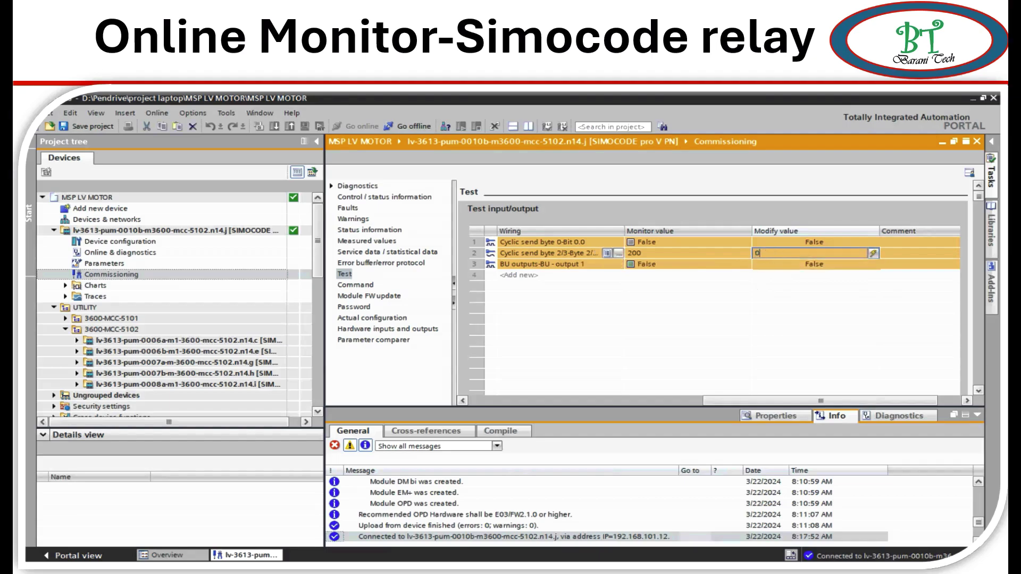
click(779, 278)
Commit the analog value 0 and wire row 4 to Current I_L1 (% of Is)
key(Return)
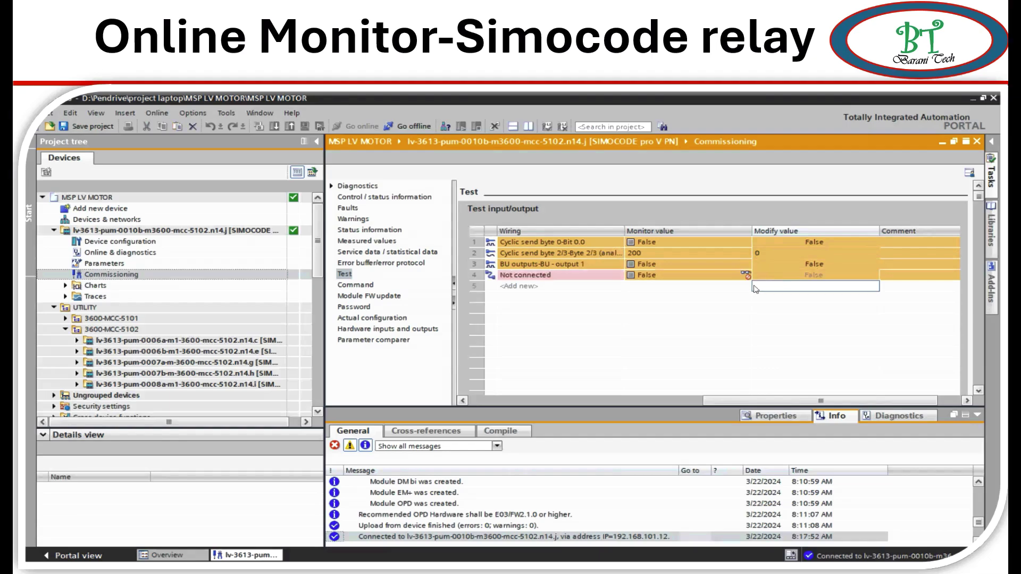
click(619, 279)
click(620, 275)
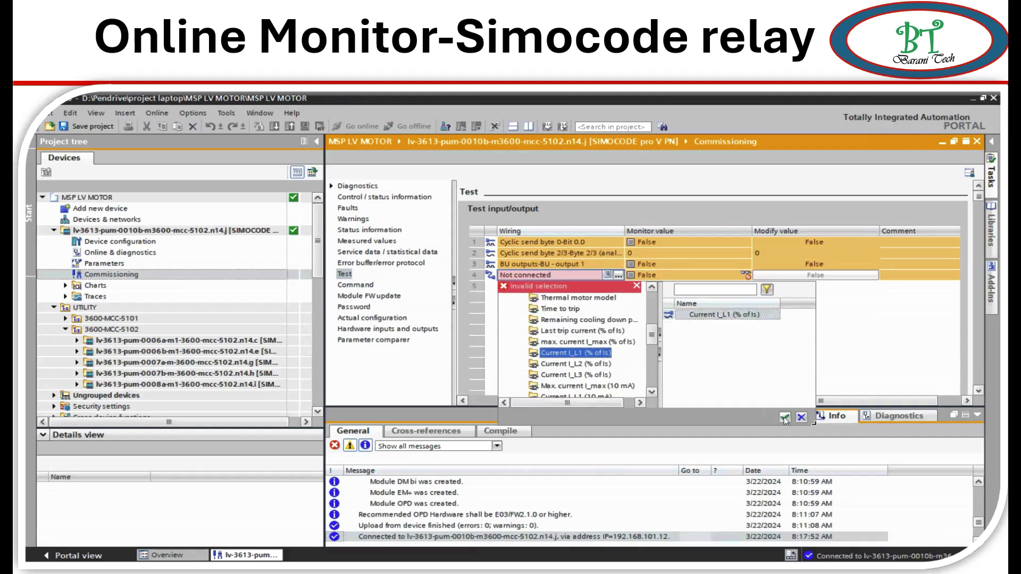
click(784, 418)
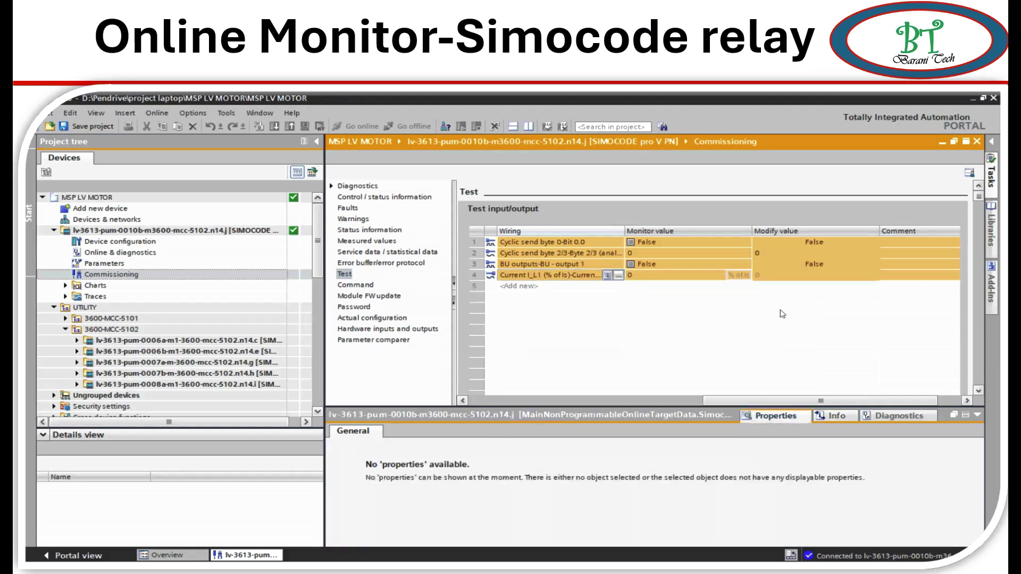
Set BU output 1's test value to True and add a fifth row
click(810, 268)
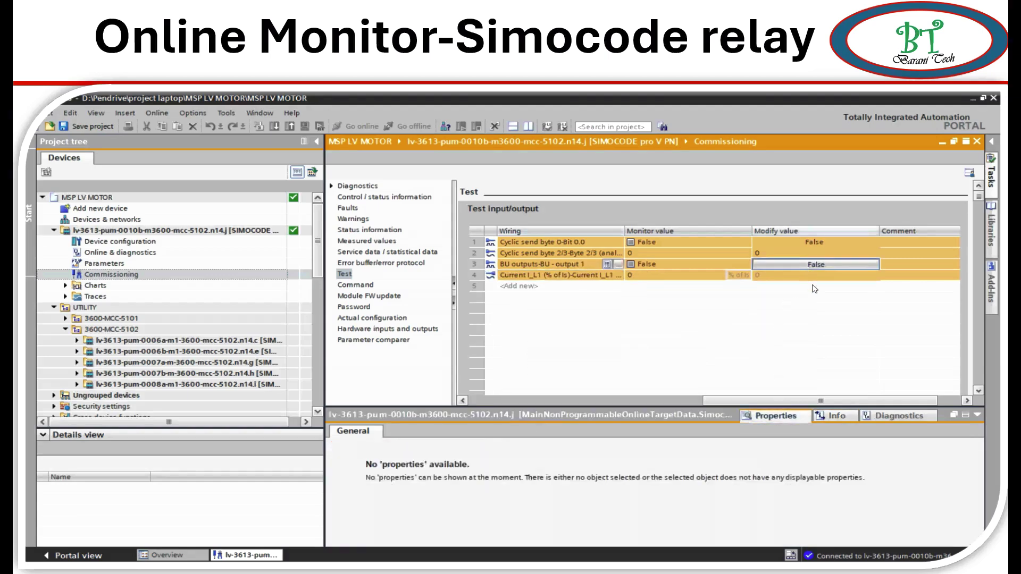
click(810, 283)
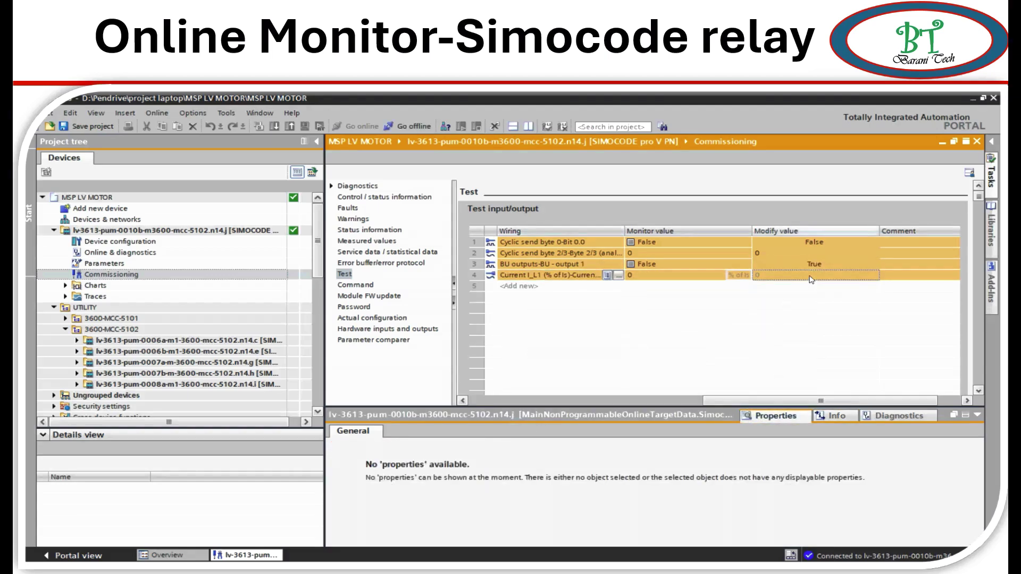
click(676, 276)
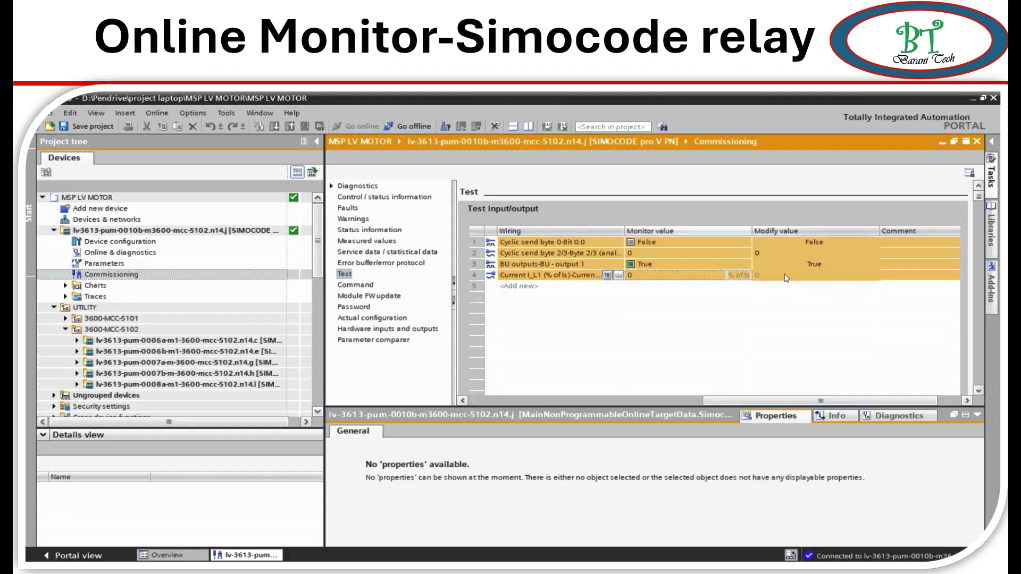
click(611, 287)
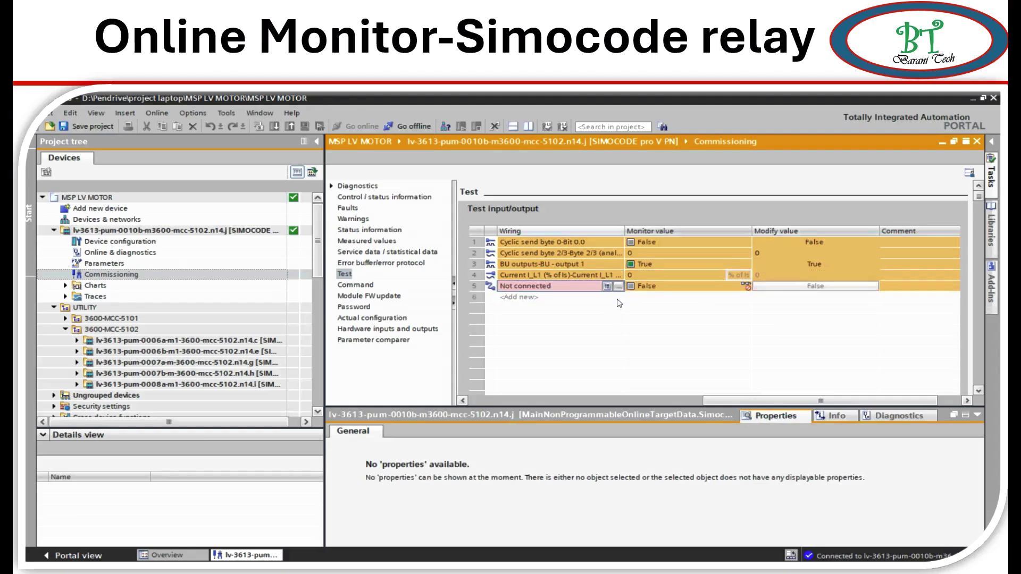
Wire row 5 to Inputs > BU inputs > BU - input 1
click(619, 287)
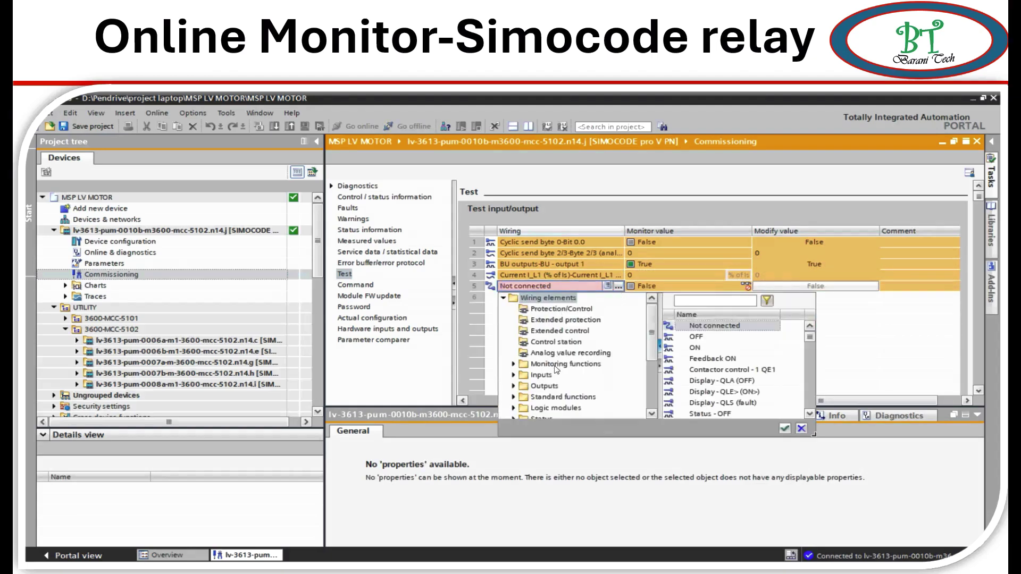
double_click(515, 376)
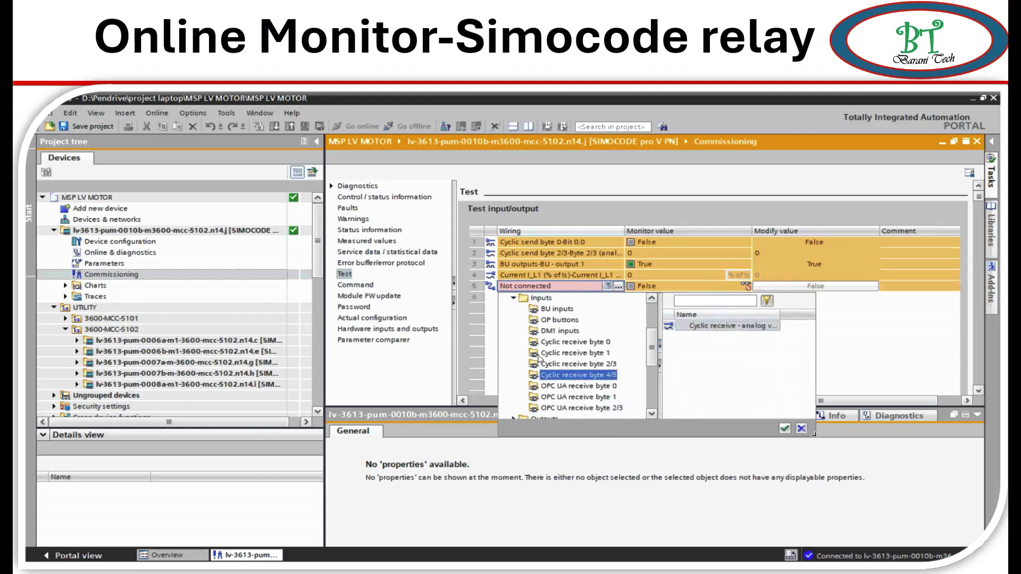
click(569, 311)
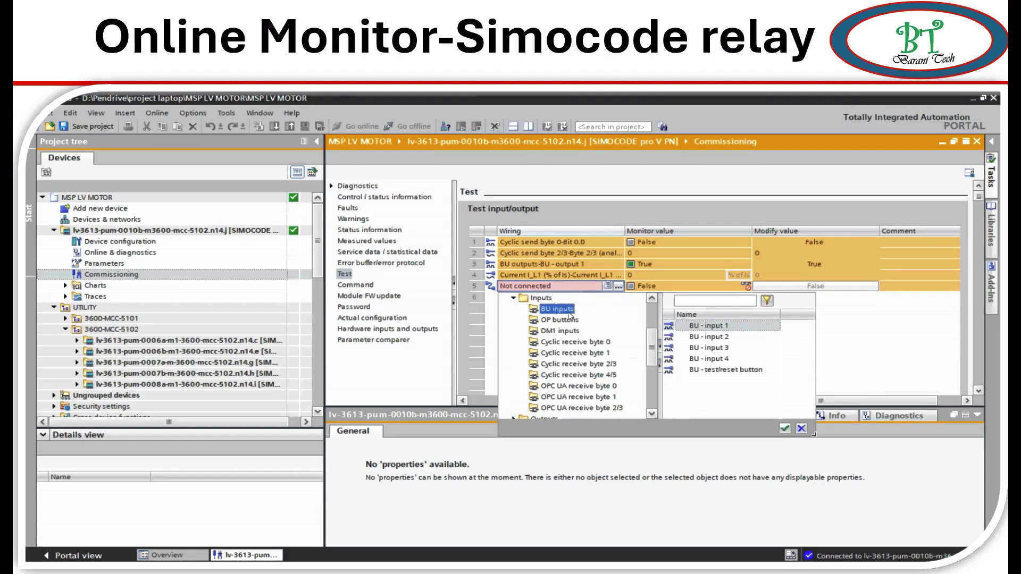
click(785, 428)
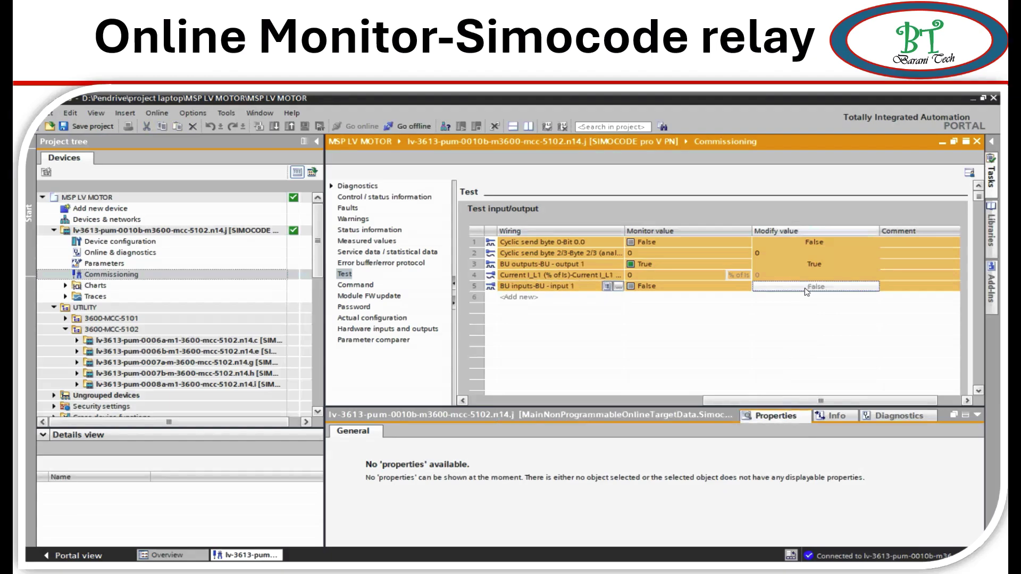
Switch BU output 1's test value back to False
click(647, 291)
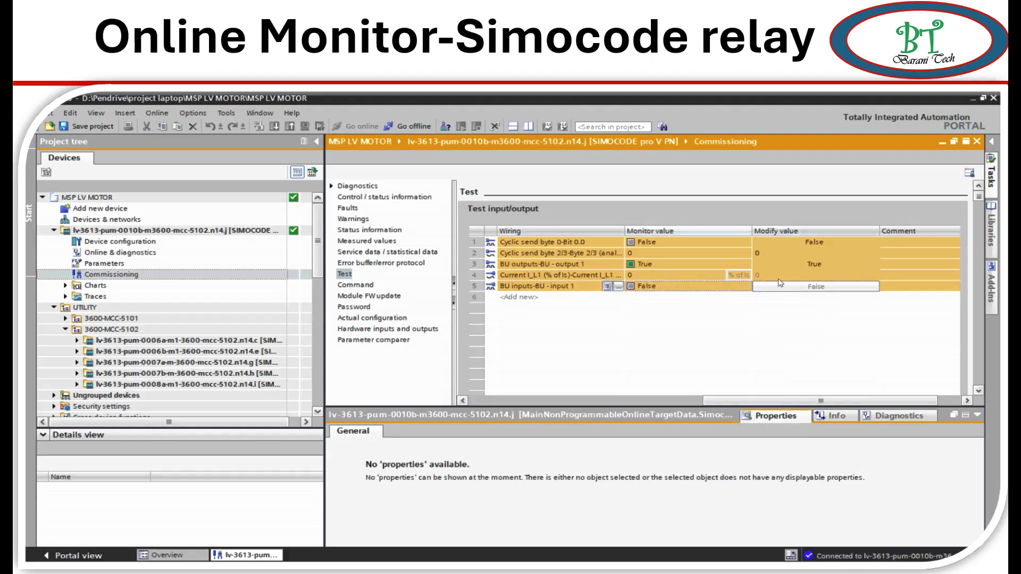
click(802, 267)
key(Return)
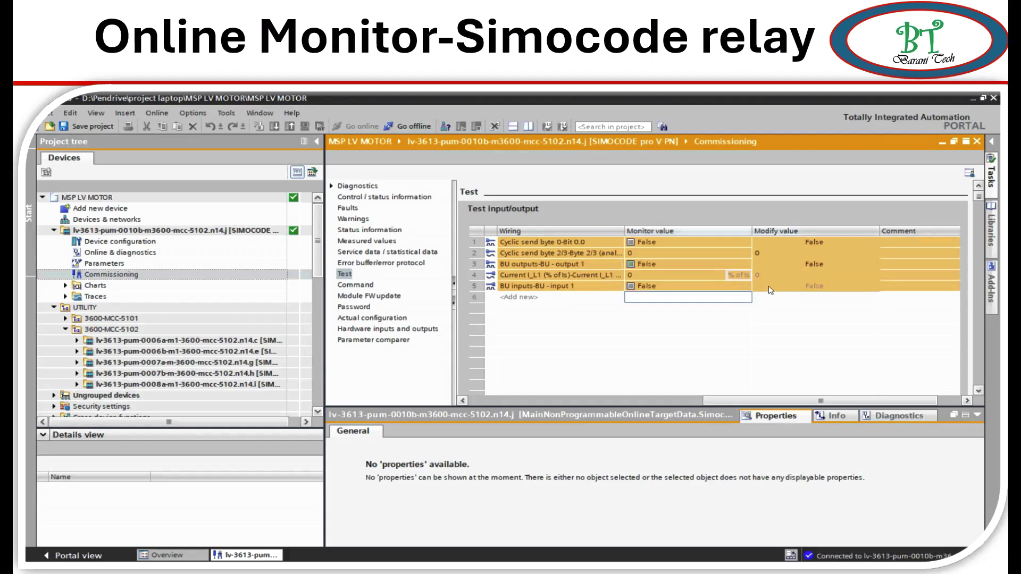
click(744, 290)
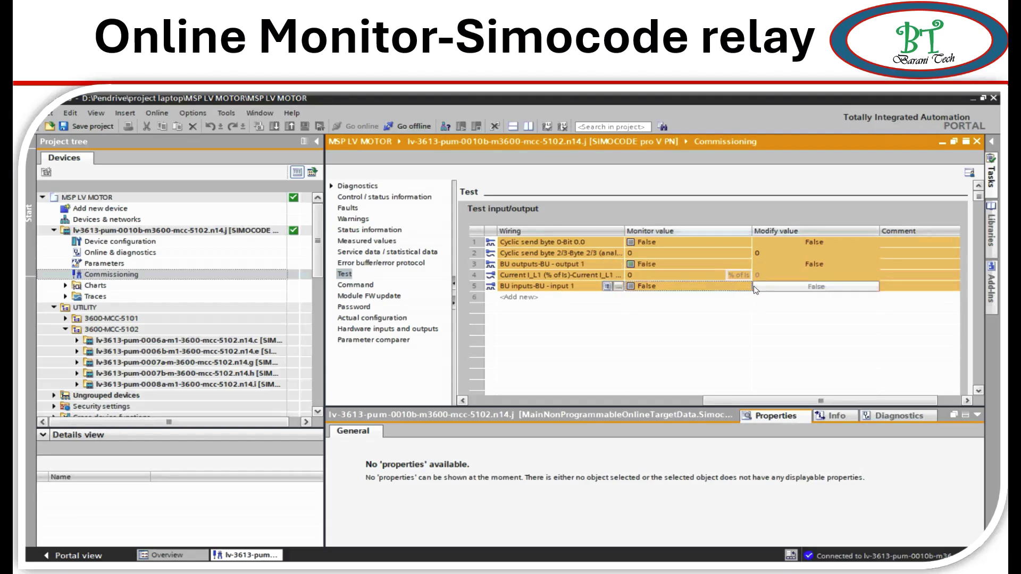
Add a sixth test row and browse its wiring elements
click(617, 299)
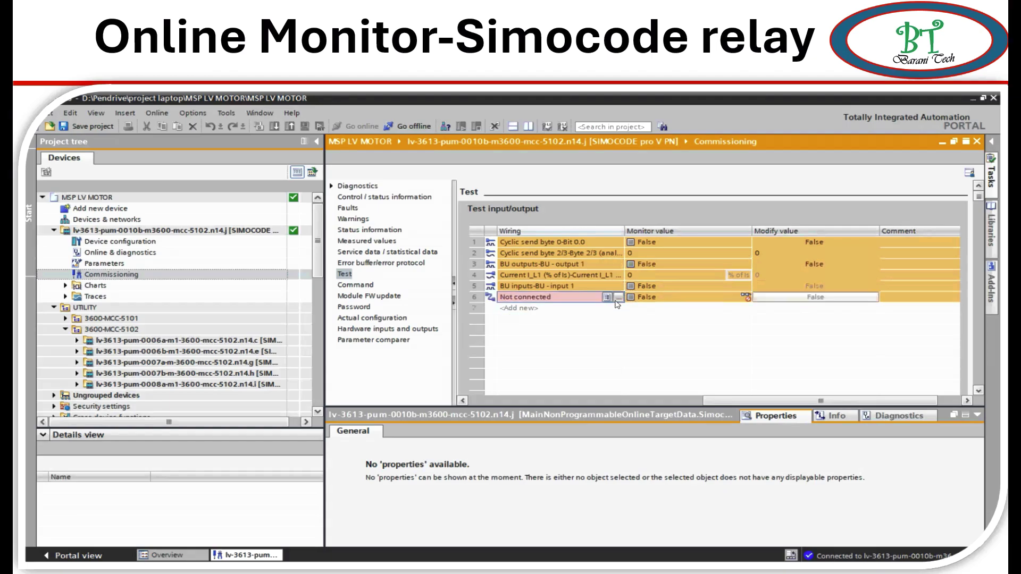
click(618, 298)
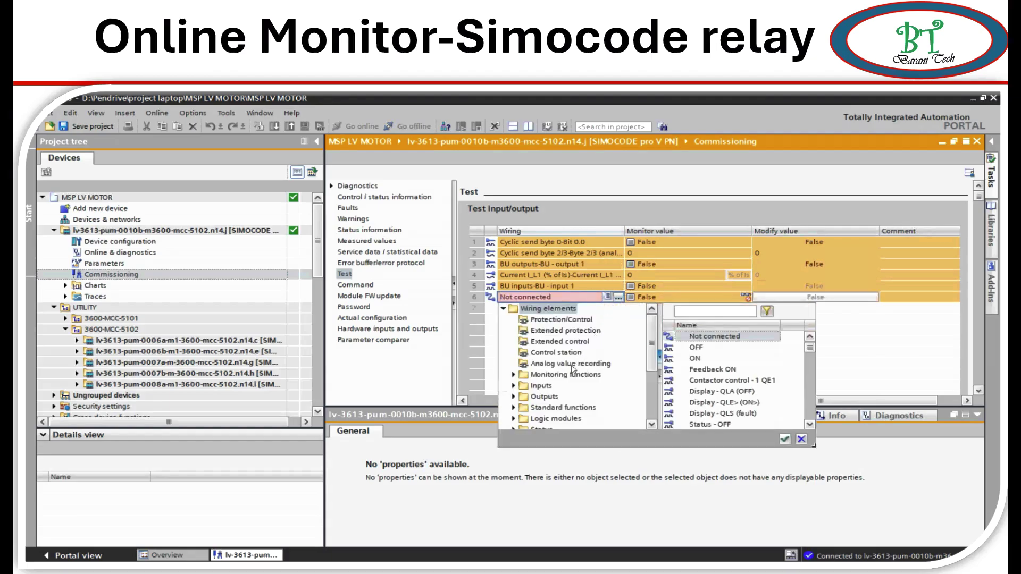